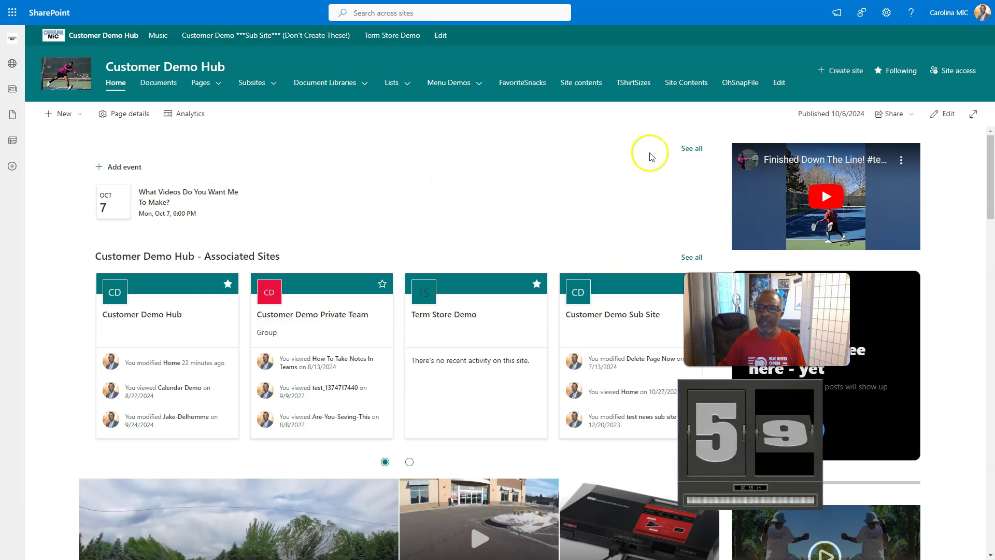
Step: Duplicate the Events web part on the hub home page and select the copy
left_click(943, 115)
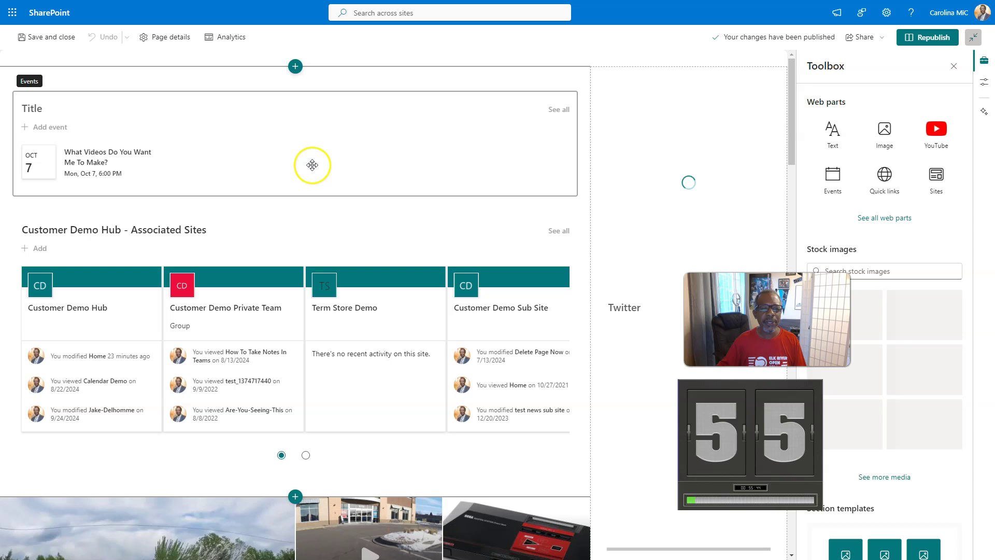
left_click(308, 166)
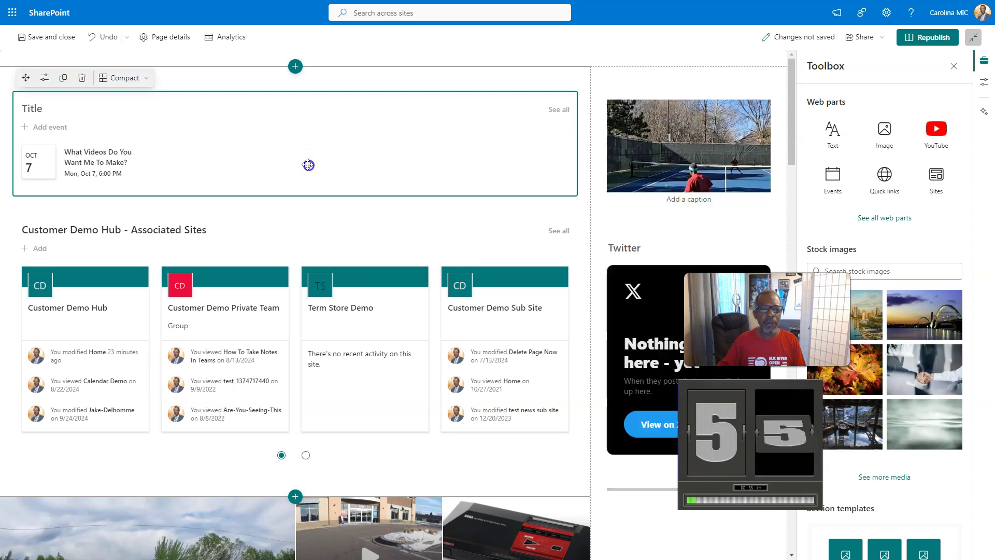
left_click(62, 78)
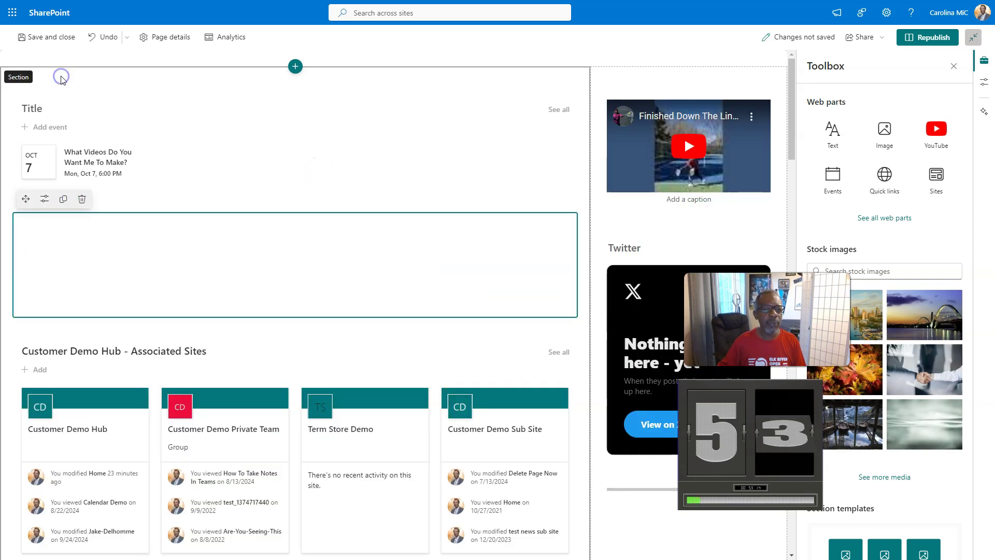
left_click(155, 258)
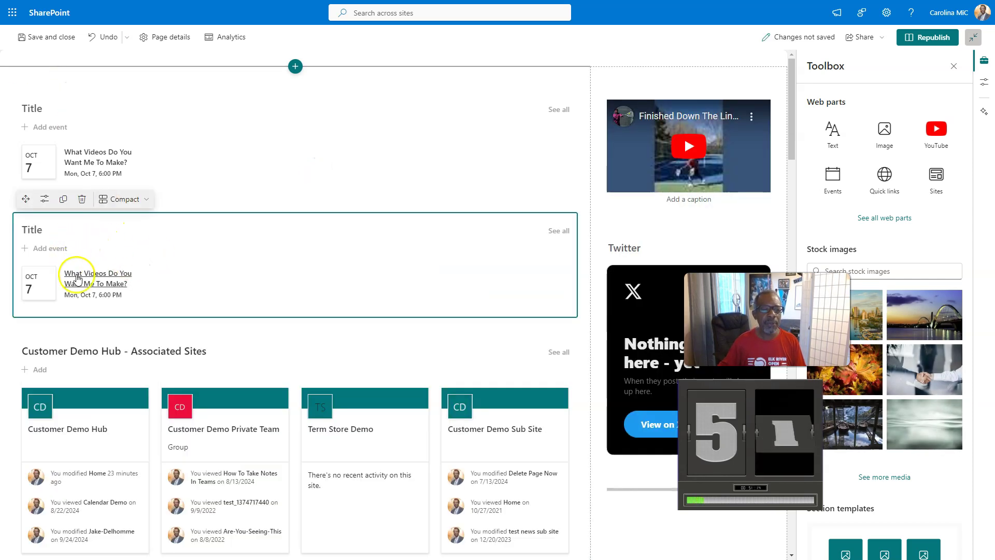
left_click(137, 242)
Step: Set the copied Events web part's source to This site and republish the page
left_click(45, 199)
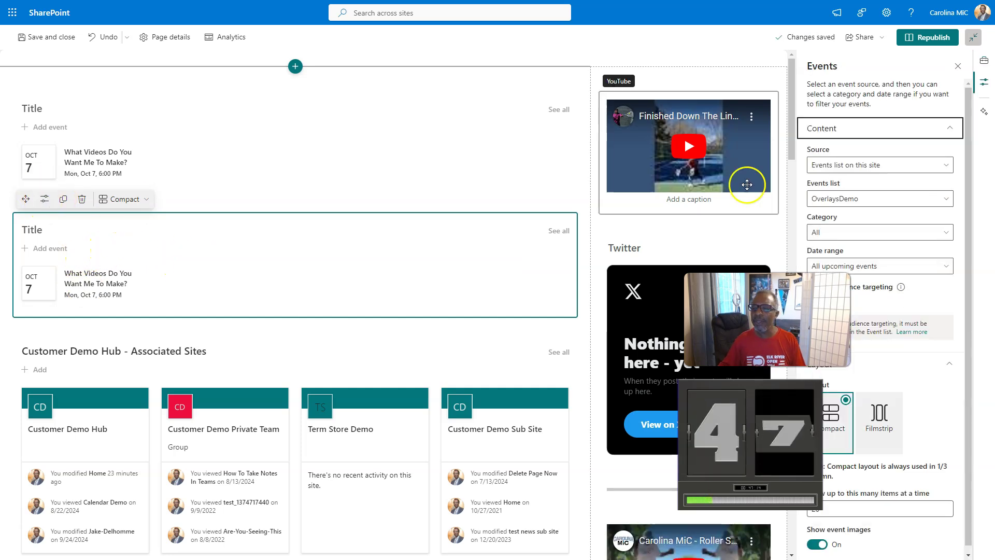
left_click(849, 165)
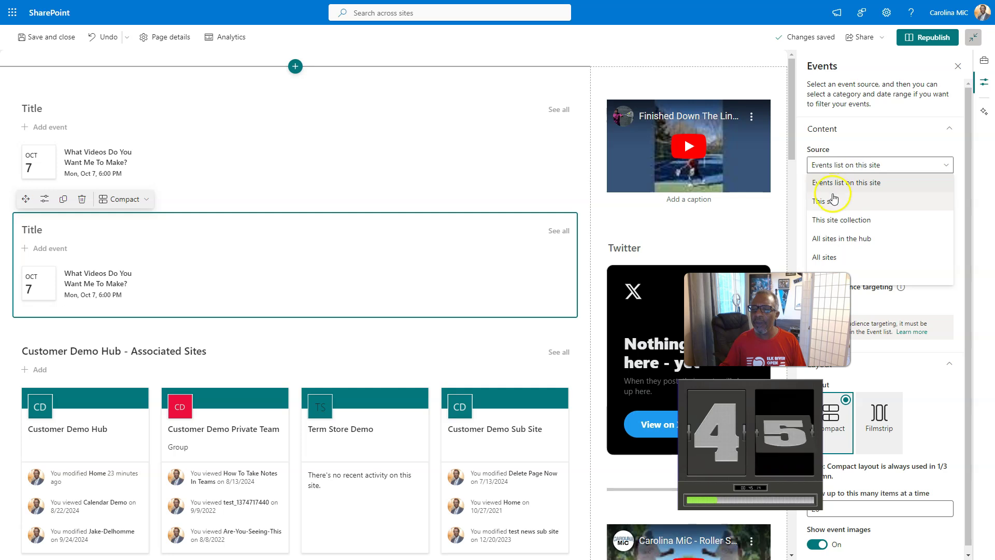
left_click(828, 201)
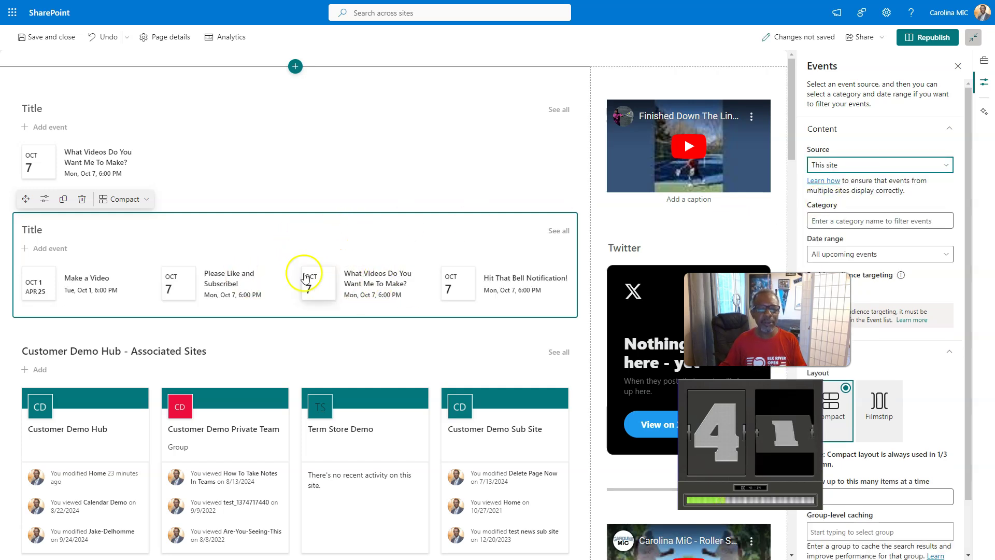
left_click(926, 41)
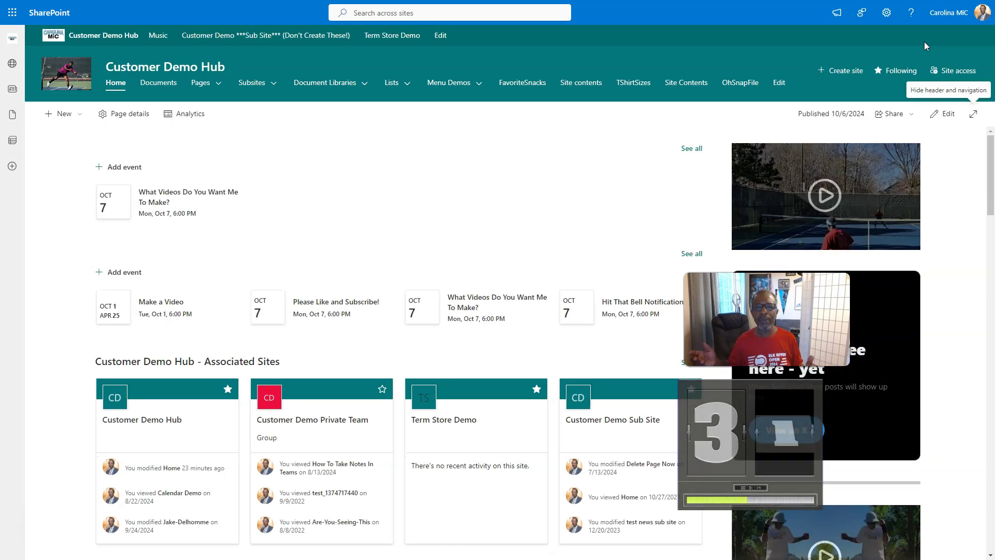
Step: Go to the Customer Demo Hub's Site contents page from the Settings gear
left_click(906, 38)
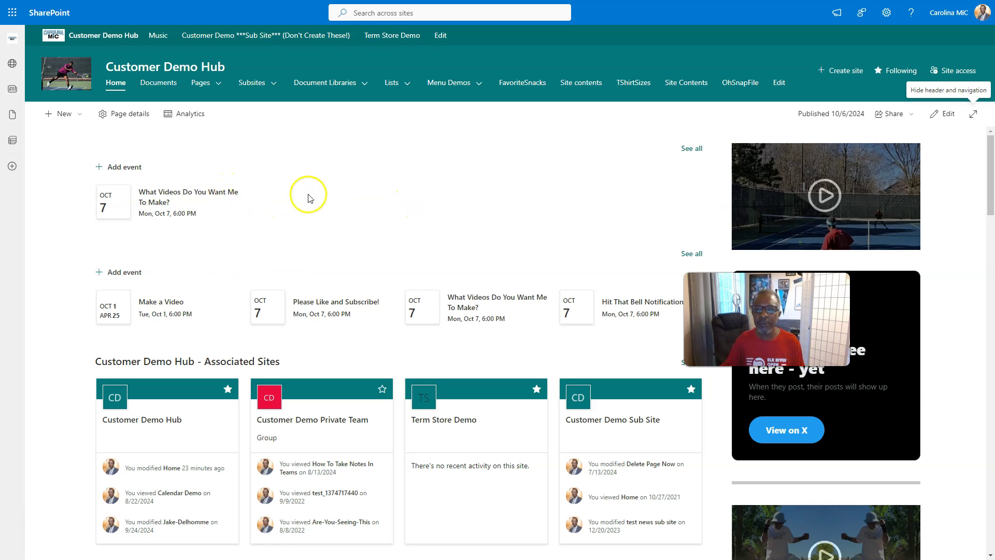
left_click(886, 13)
left_click(853, 114)
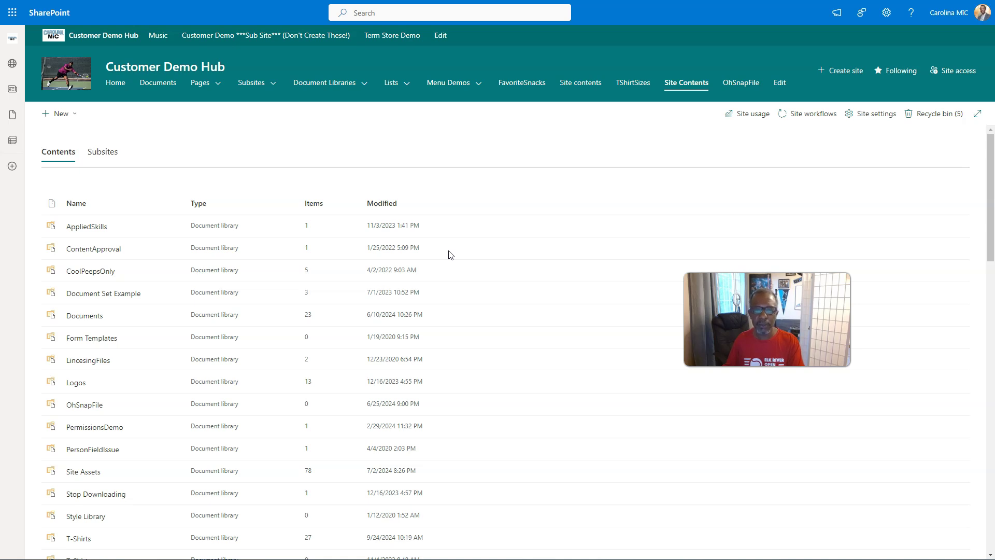
Step: Switch to the browser window showing the OverlaysDemo October 2024 calendar with Red and Purple overlays
left_click(464, 254)
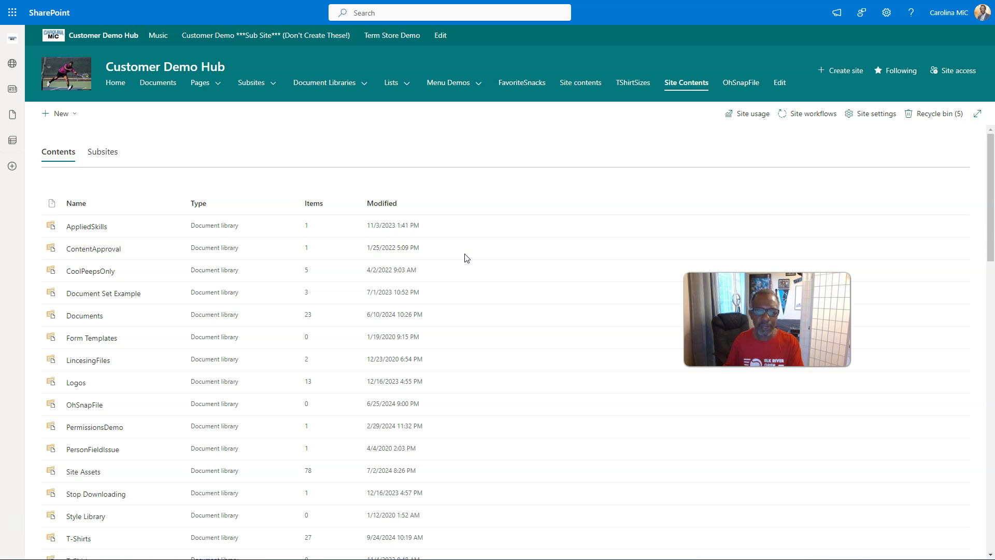
left_click(466, 256)
left_click(506, 360)
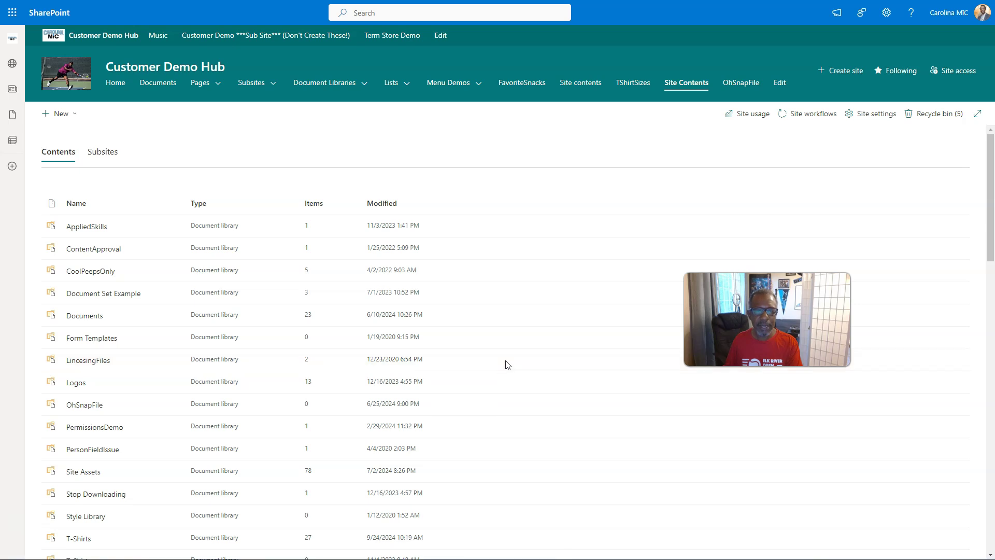
key("alt+Tab")
key("alt+Tab")
key("alt+Tab")
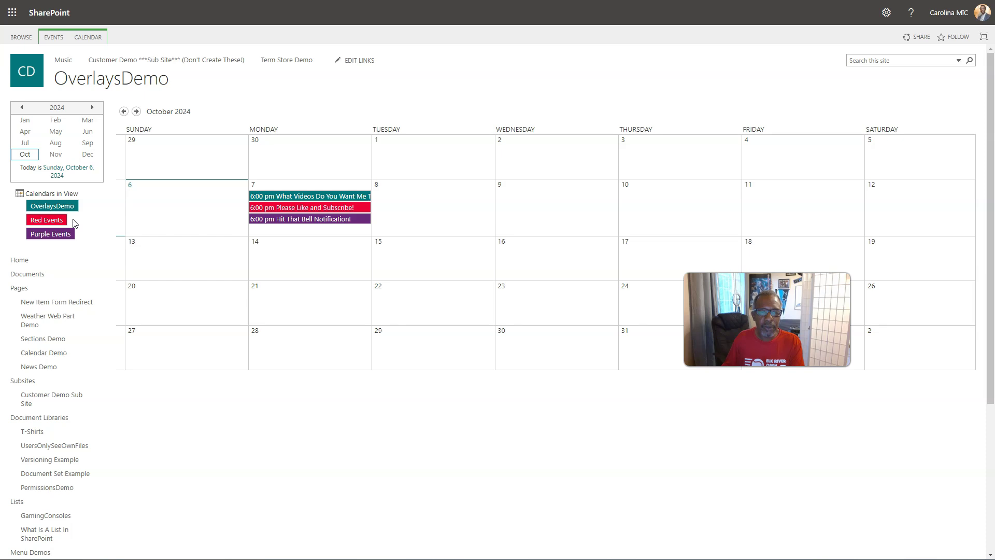
Step: Review the Calendars Overlay settings to confirm Red Events and Purple Events are overlaid
left_click(89, 38)
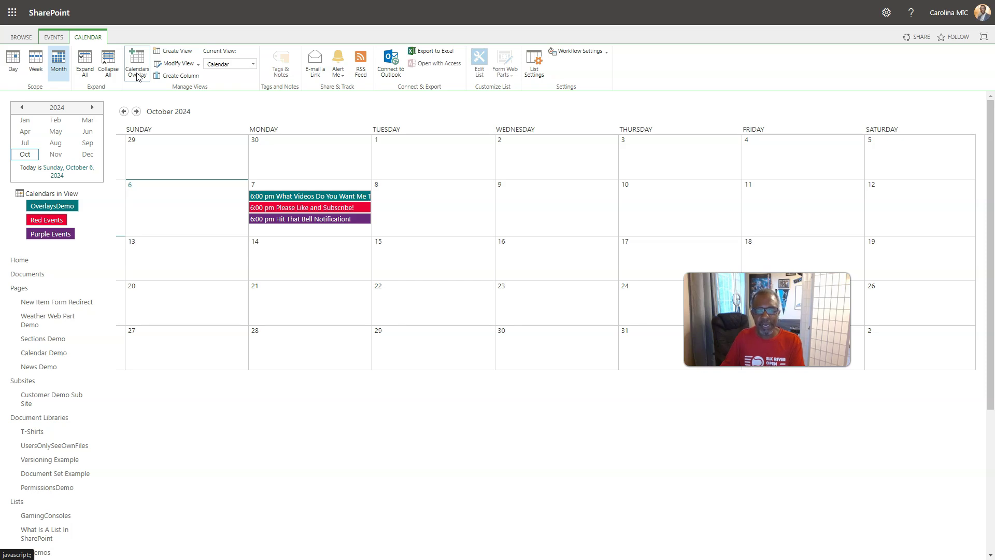
left_click(138, 76)
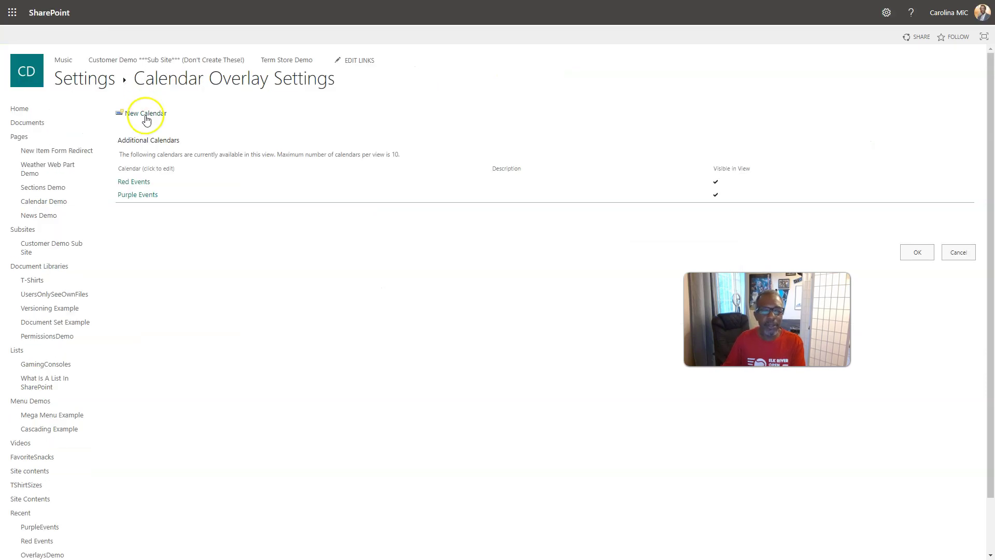
left_click(136, 197)
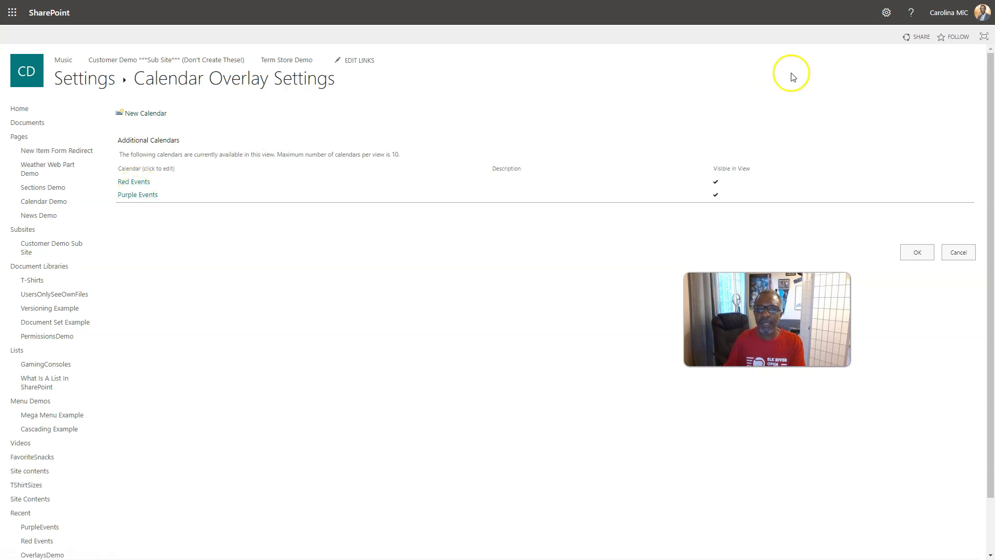
Step: Go to the Customer Demo Hub's Site contents page via the Settings gear
left_click(887, 15)
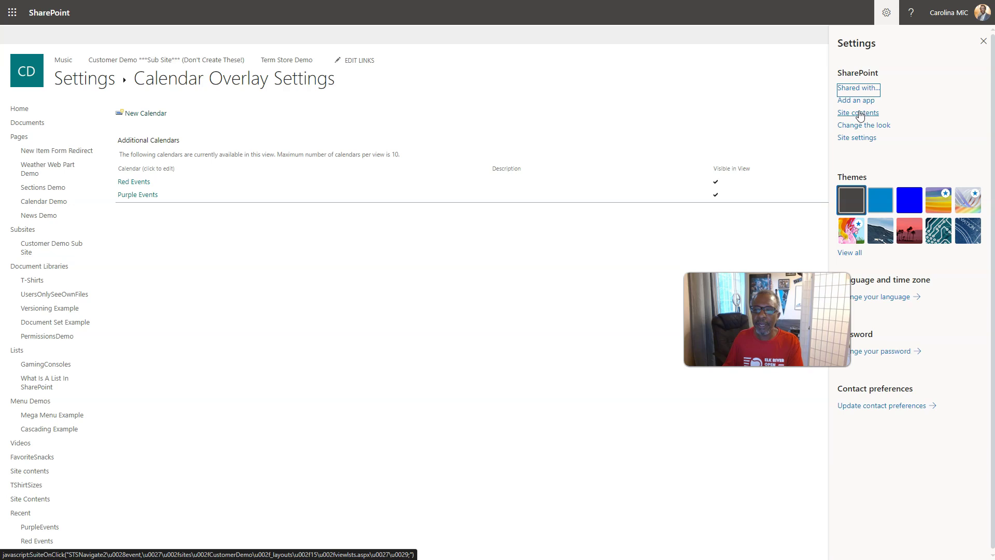
left_click(858, 117)
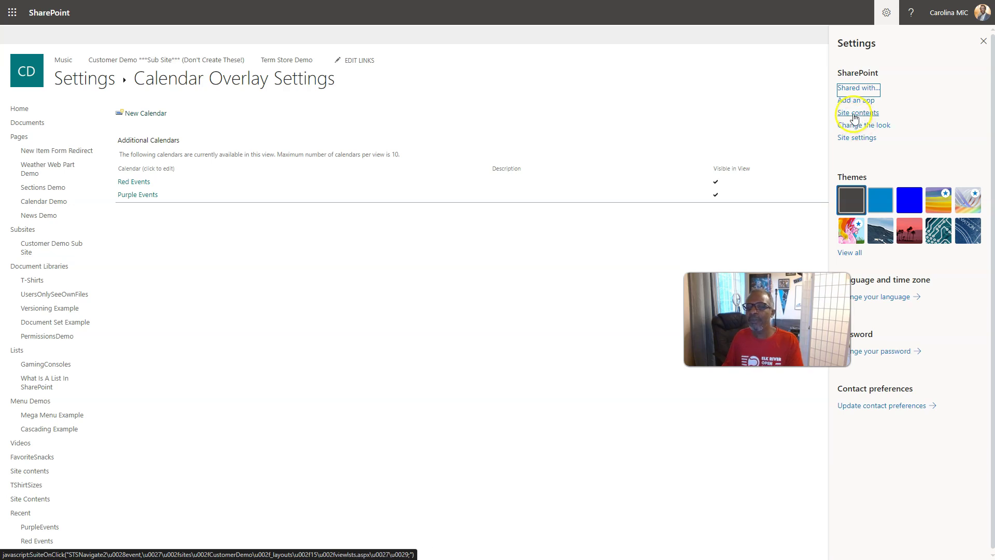
left_click(853, 112)
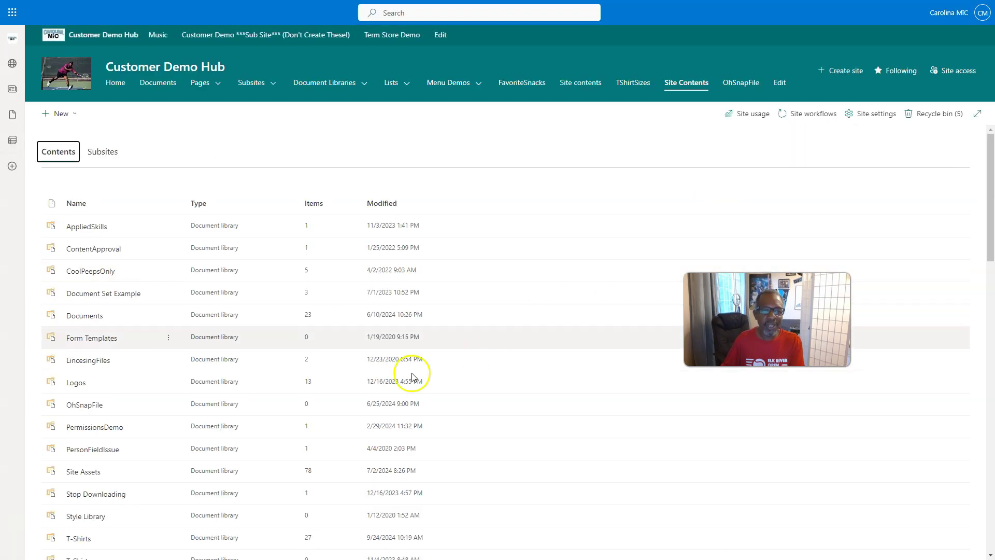
Step: Browse the site contents near the Exchange Overlay Test list, then return to the Customer Demo Hub home page
scroll(328, 422, "down", 5)
scroll(328, 427, "down", 15)
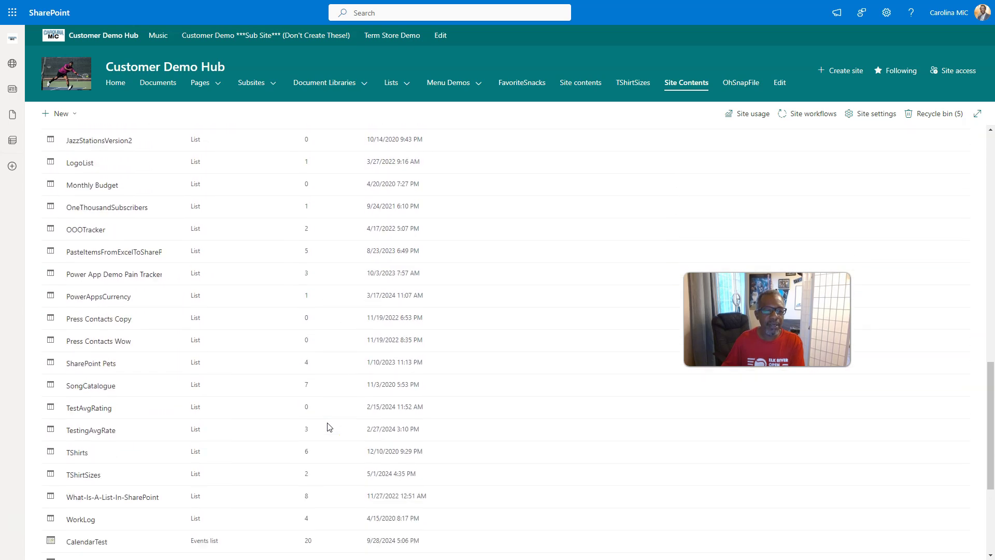
left_click(324, 430)
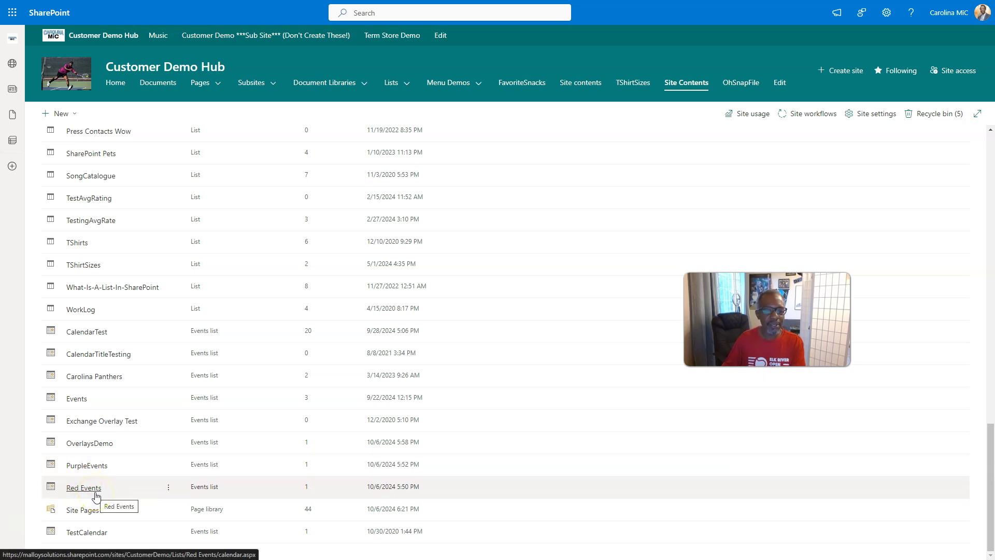
left_click(89, 446)
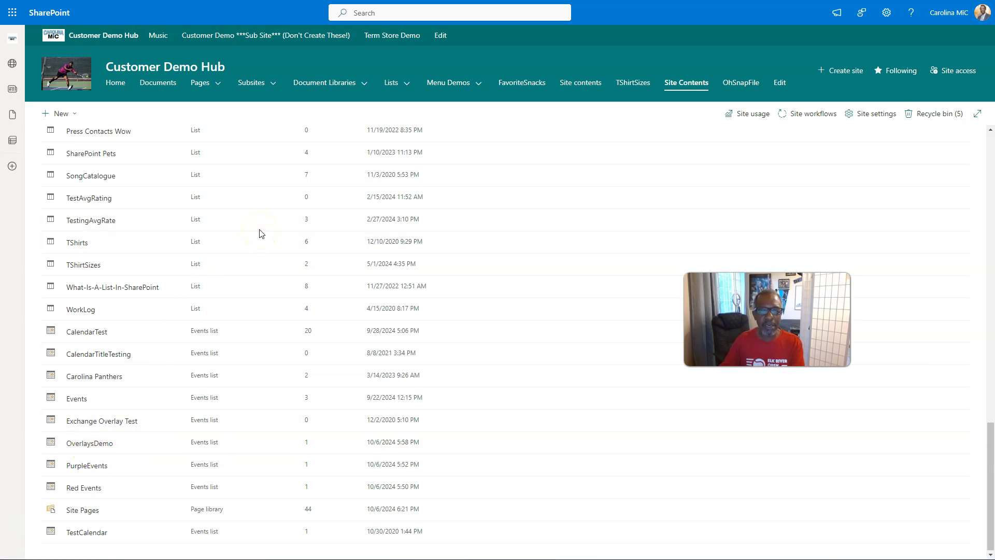
left_click(166, 70)
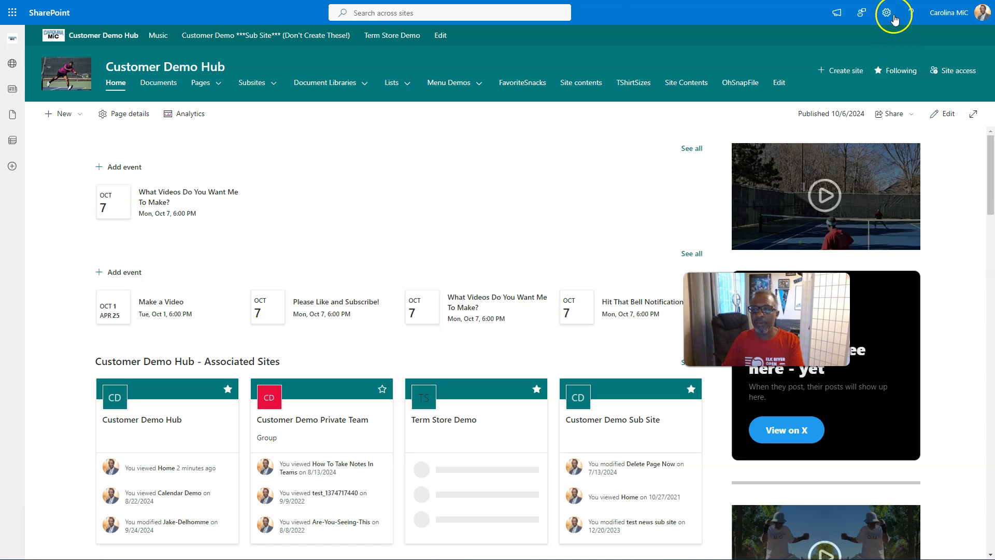
Step: Open the OverlaysDemo calendar from the Customer Demo Hub's Site contents
left_click(886, 12)
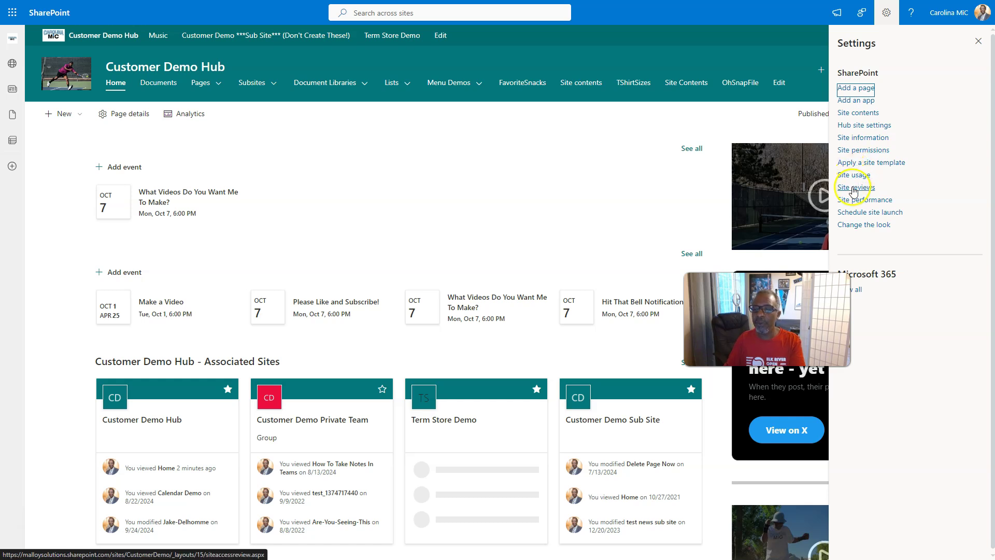
left_click(855, 114)
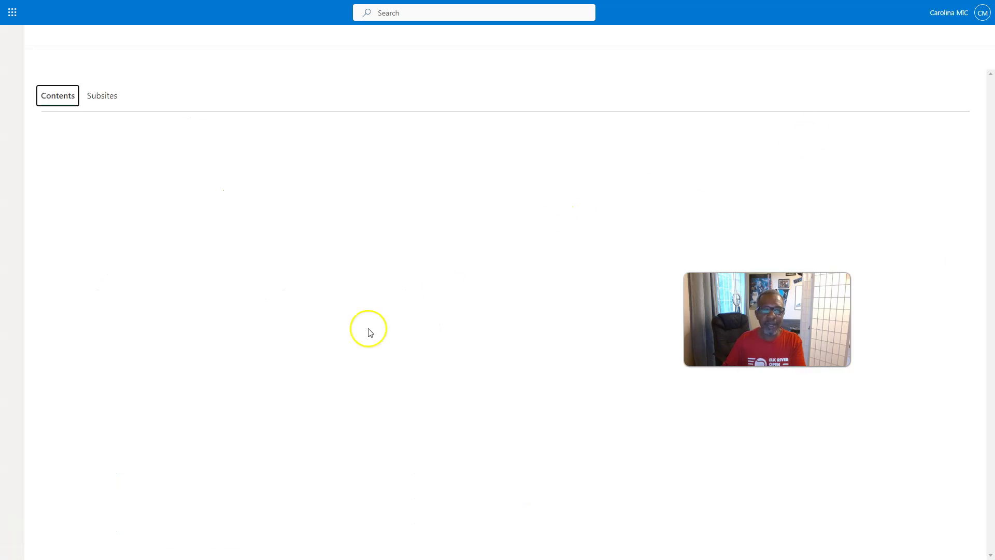
scroll(222, 400, "down", 15)
left_click(85, 445)
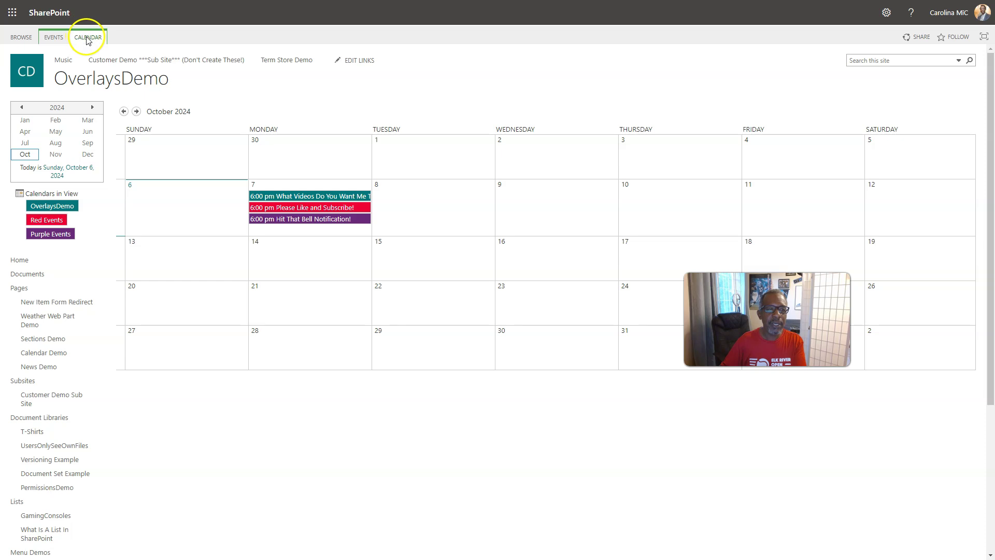
Step: Show the OverlaysDemo Calendar Overlay Settings listing Red Events and Purple Events
left_click(87, 37)
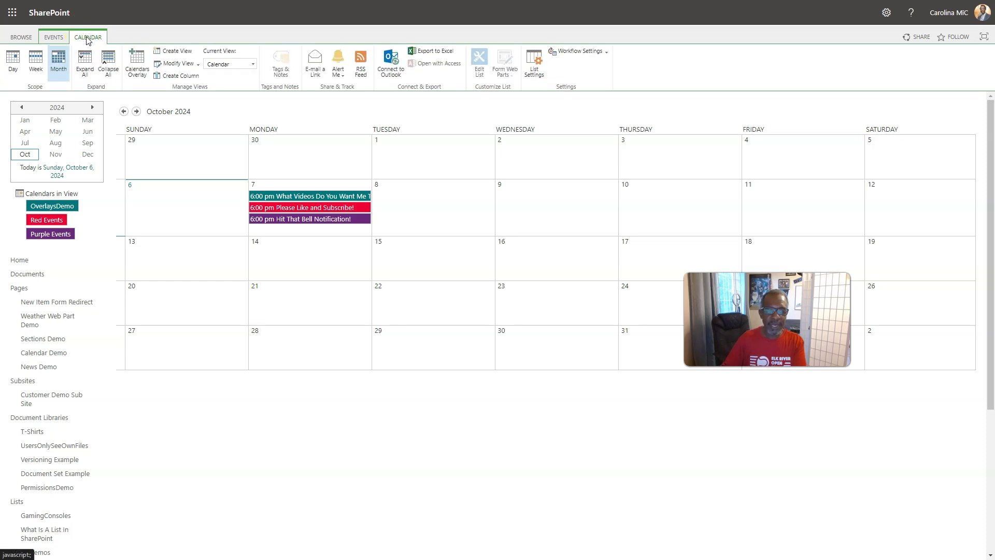
left_click(248, 64)
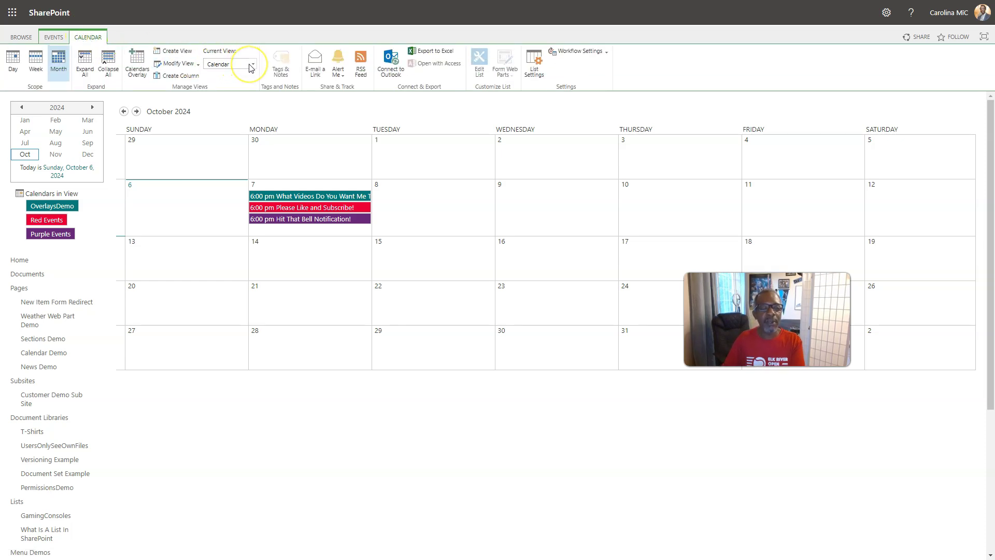
left_click(138, 74)
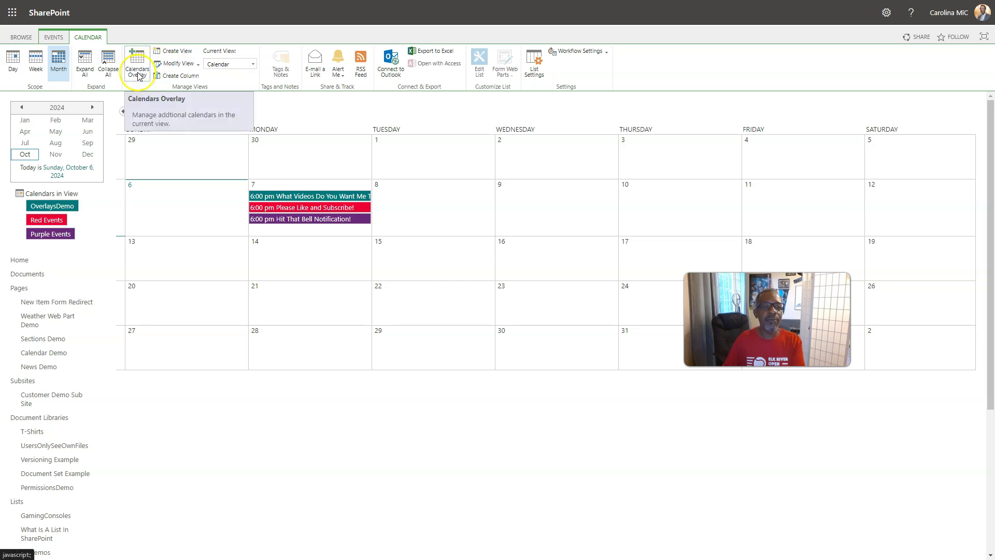
left_click(138, 75)
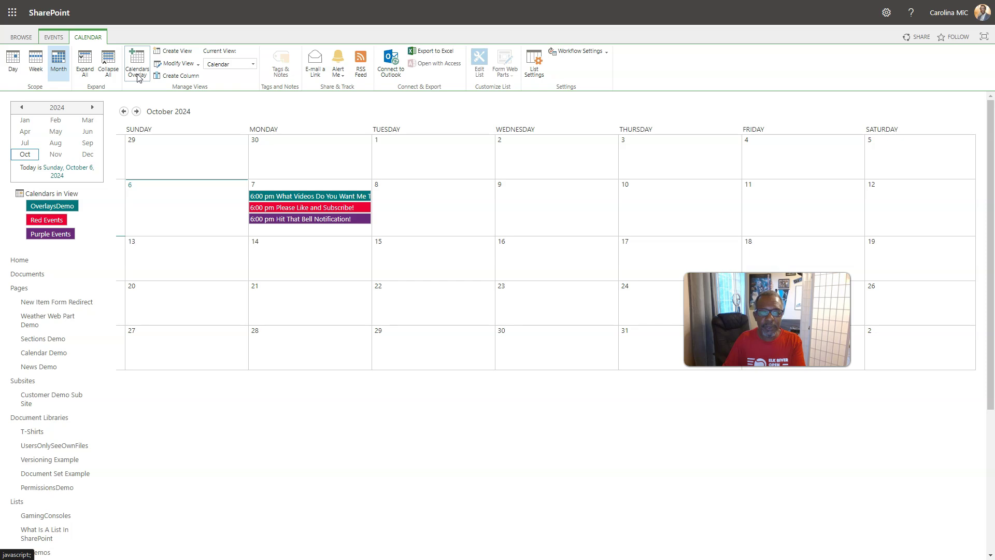
left_click(207, 136)
left_click(149, 186)
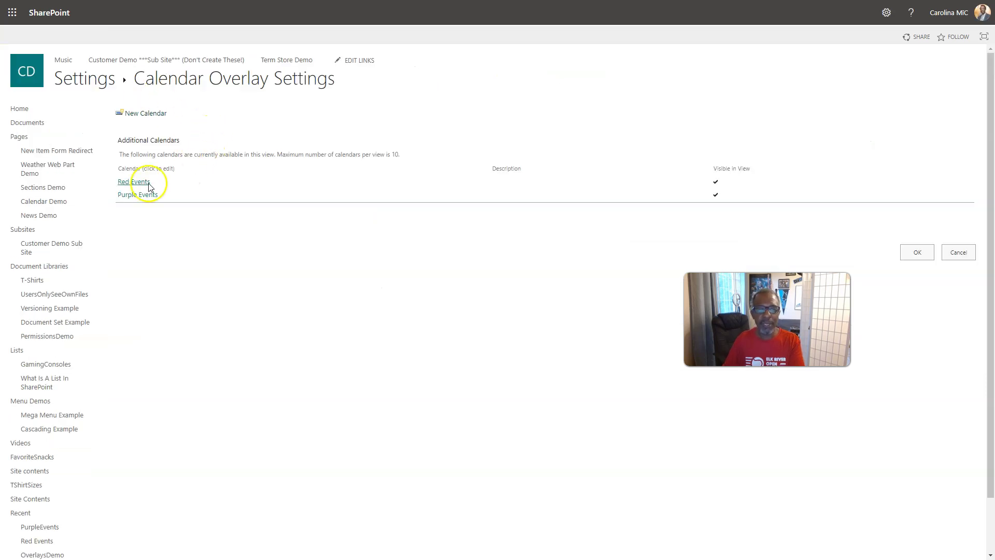
left_click(144, 114)
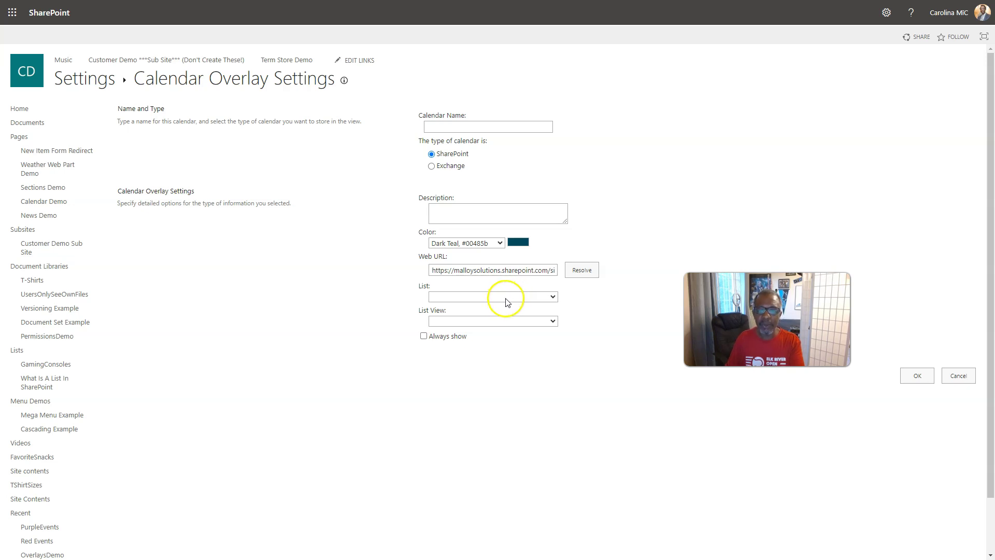
left_click(510, 299)
left_click(580, 271)
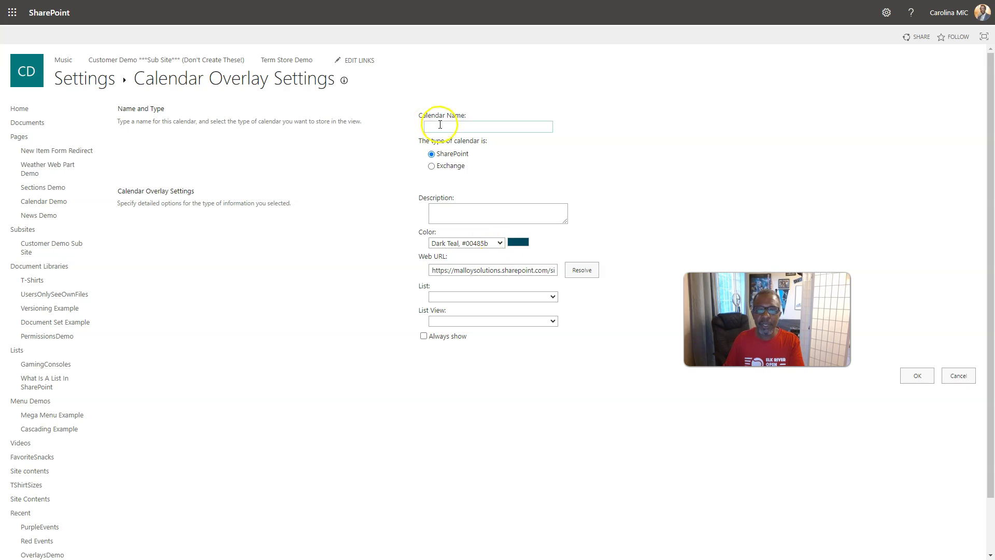
left_click(498, 244)
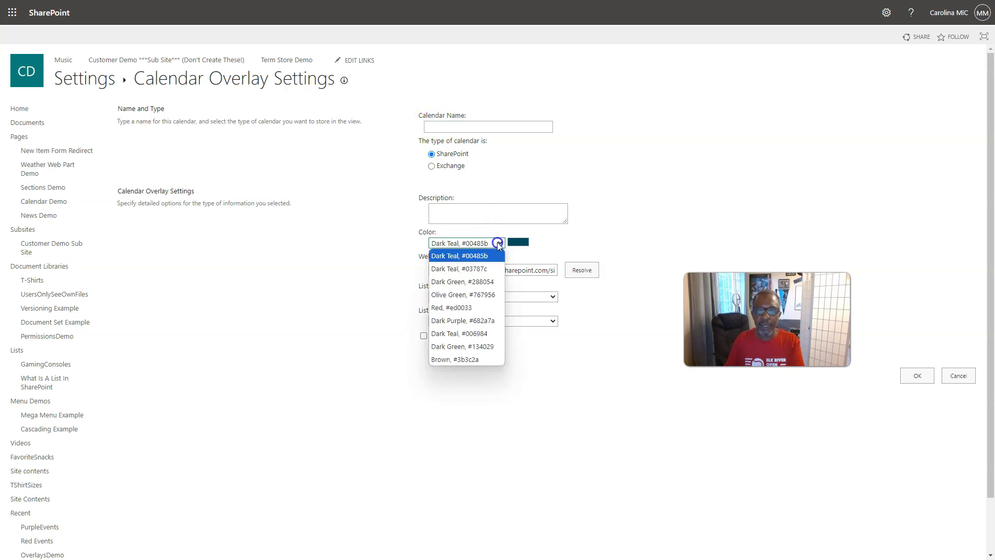
left_click(497, 242)
left_click(492, 295)
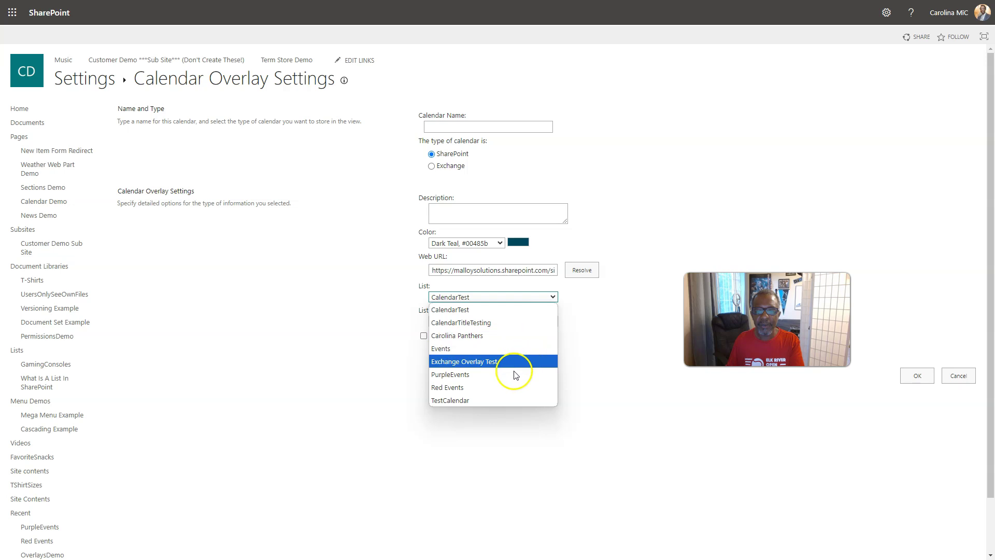
left_click(610, 351)
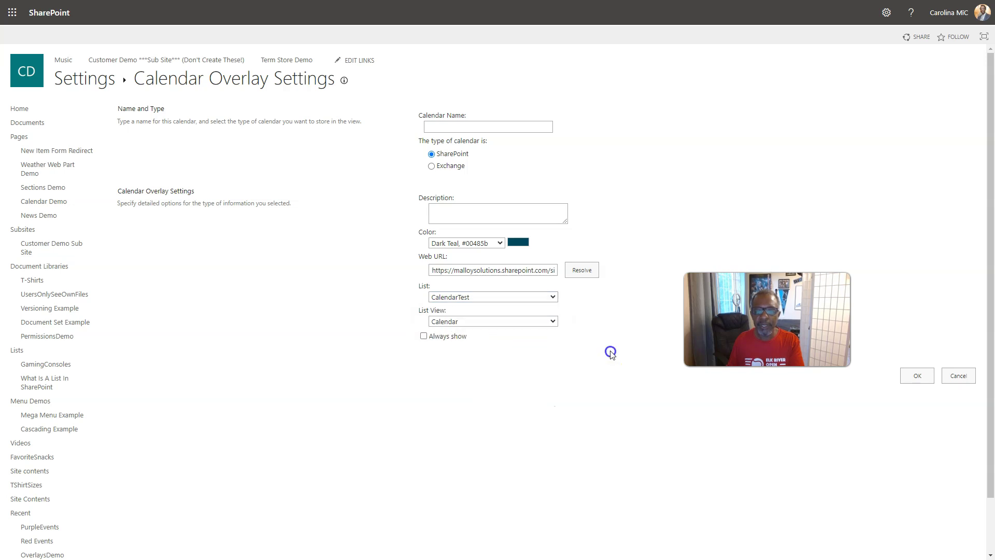
Step: Cancel the overlay settings without saving and return to the Customer Demo Hub home page
left_click(960, 377)
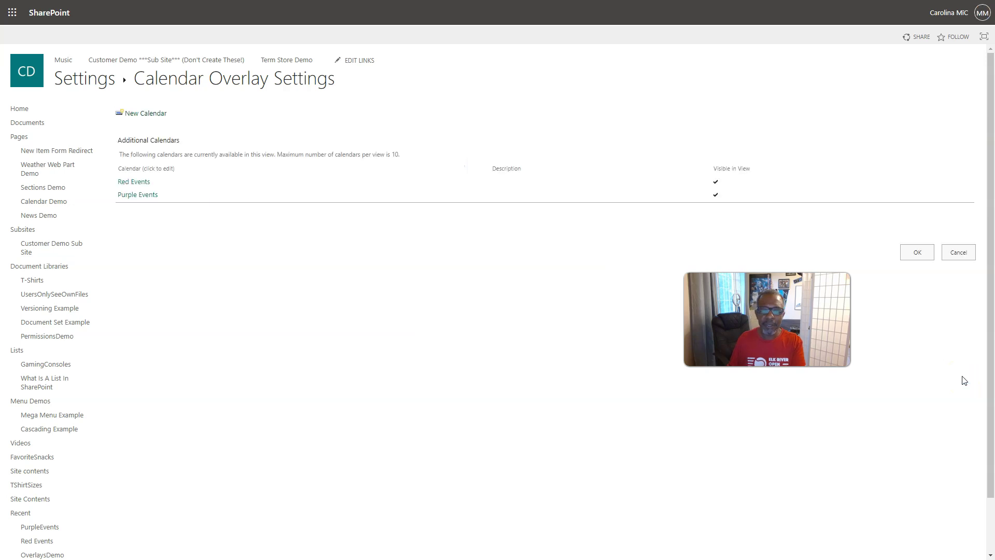
left_click(960, 253)
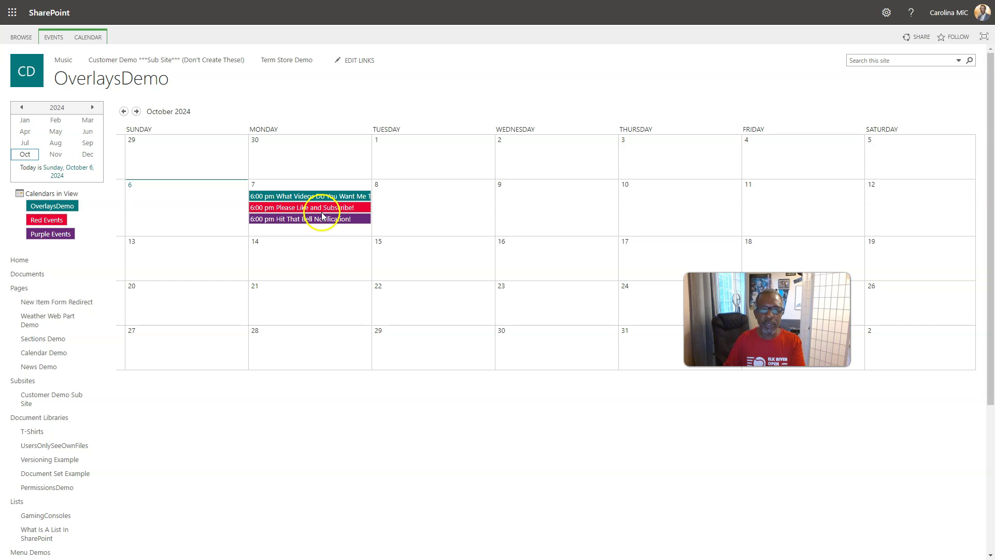
left_click(127, 75)
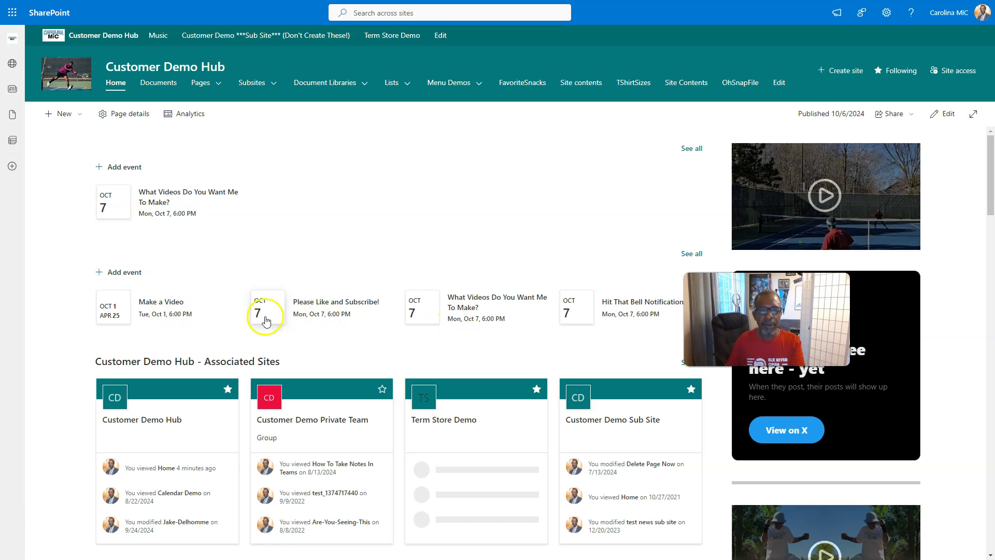
Step: Open See all on the second Events web part to list the hub's four events
left_click(691, 254)
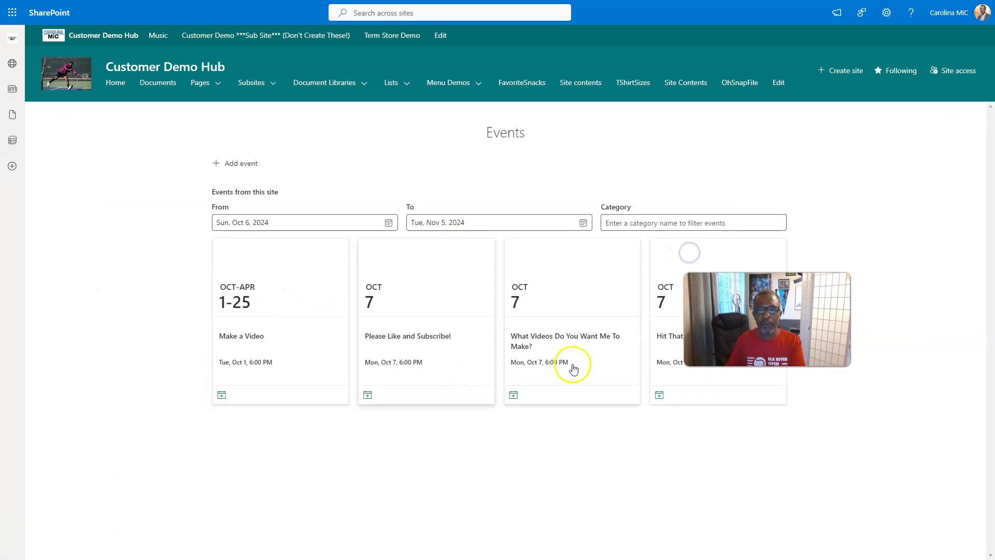